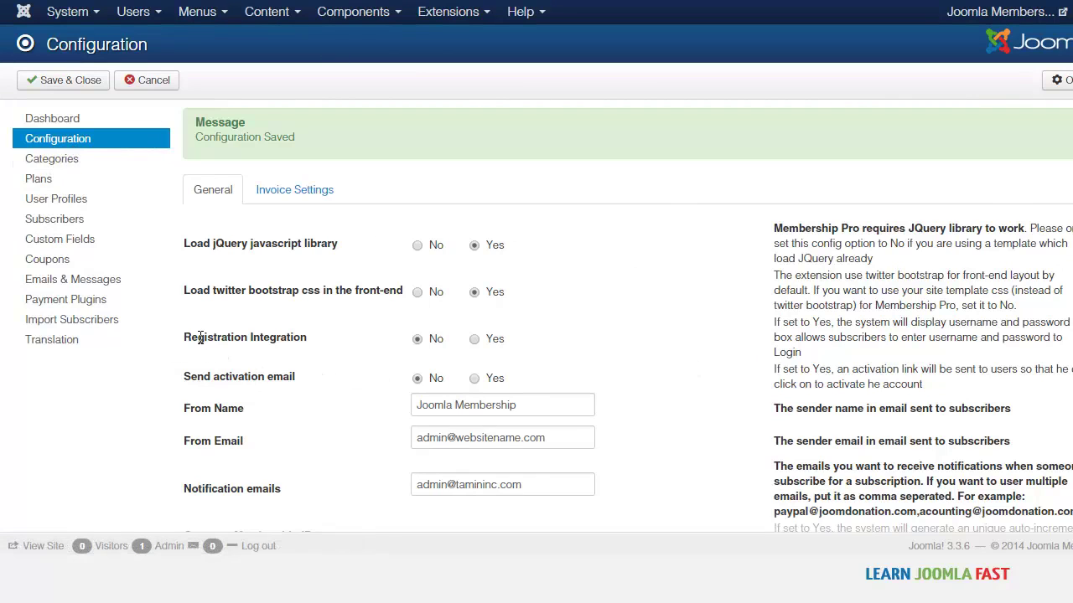
- Set Registration Integration to Yes on the General tab and look over the remaining options
click(474, 342)
scroll(567, 256, down, 10)
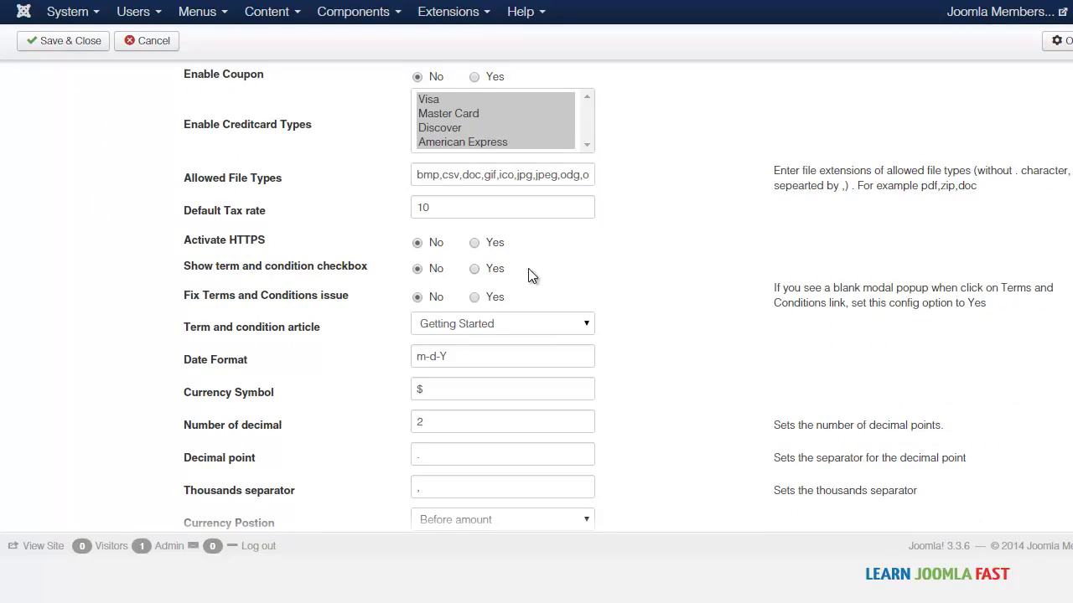
scroll(537, 293, down, 2)
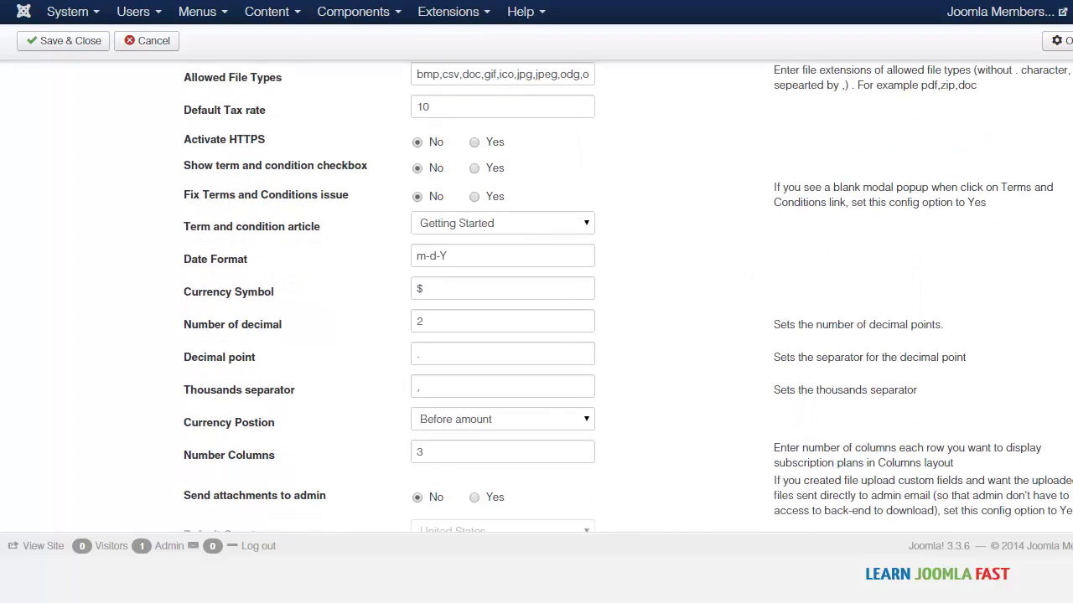
scroll(892, 184, up, 8)
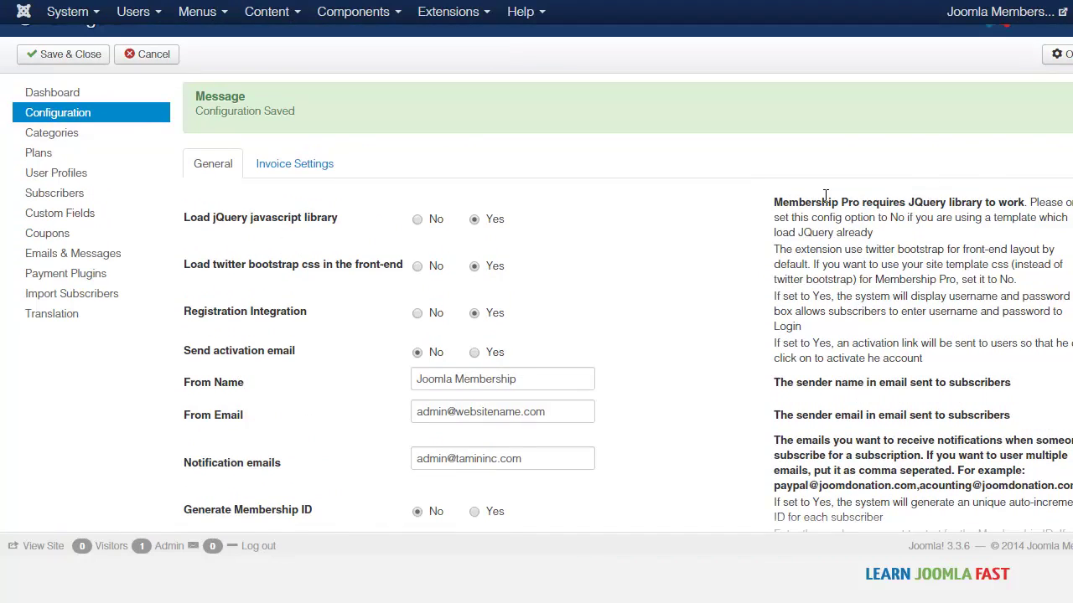
scroll(100, 53, up, 1)
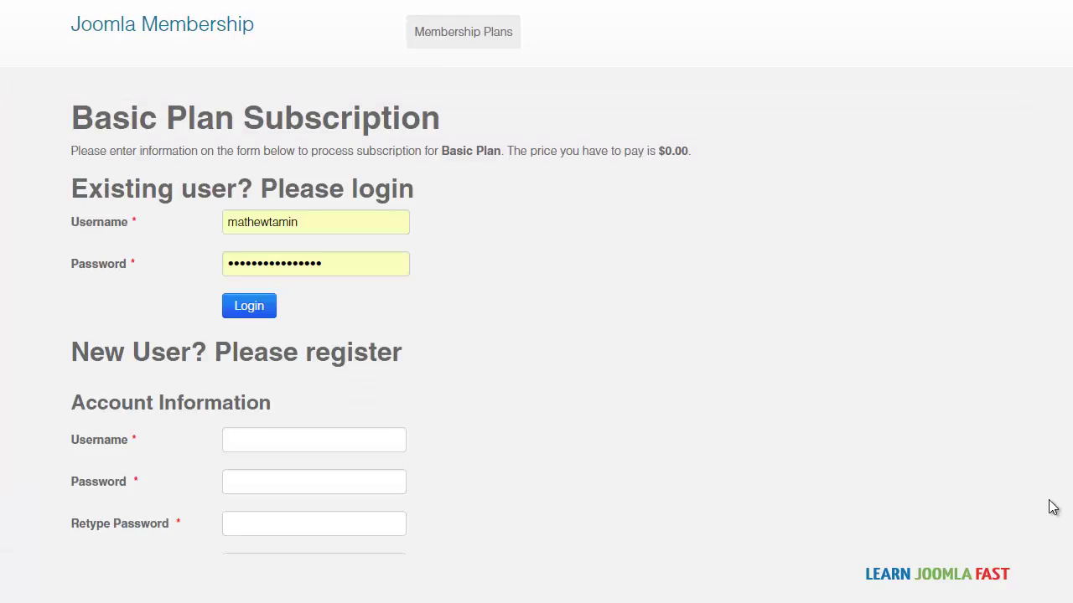
- Clear the autofilled username and password on the Basic Plan form and scroll down to the $0.00 trial and Paypal pricing
key(Tab)
key(BackSpace)
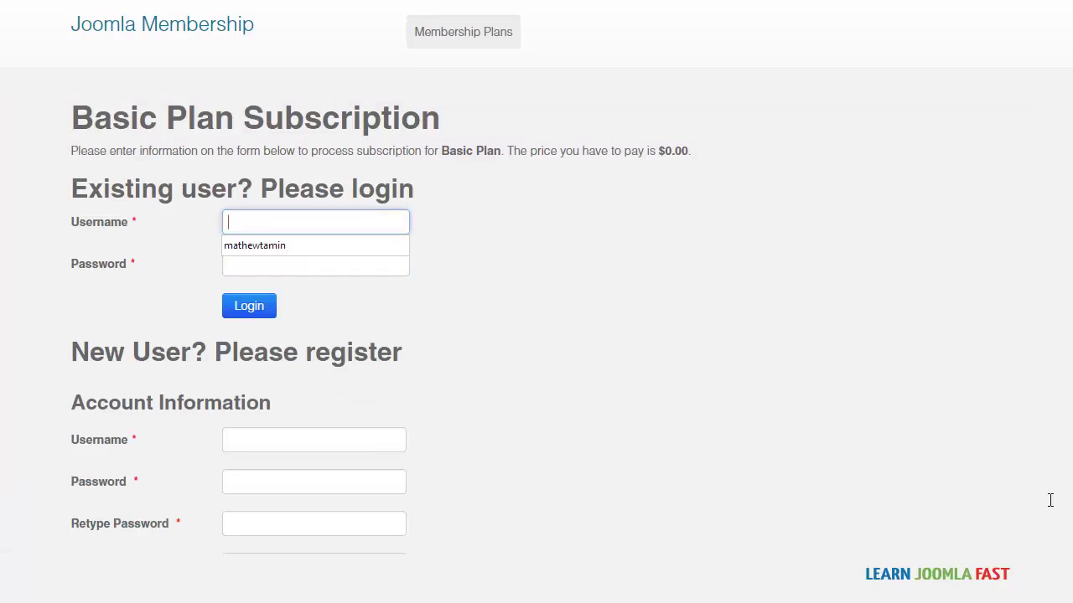
click(1052, 507)
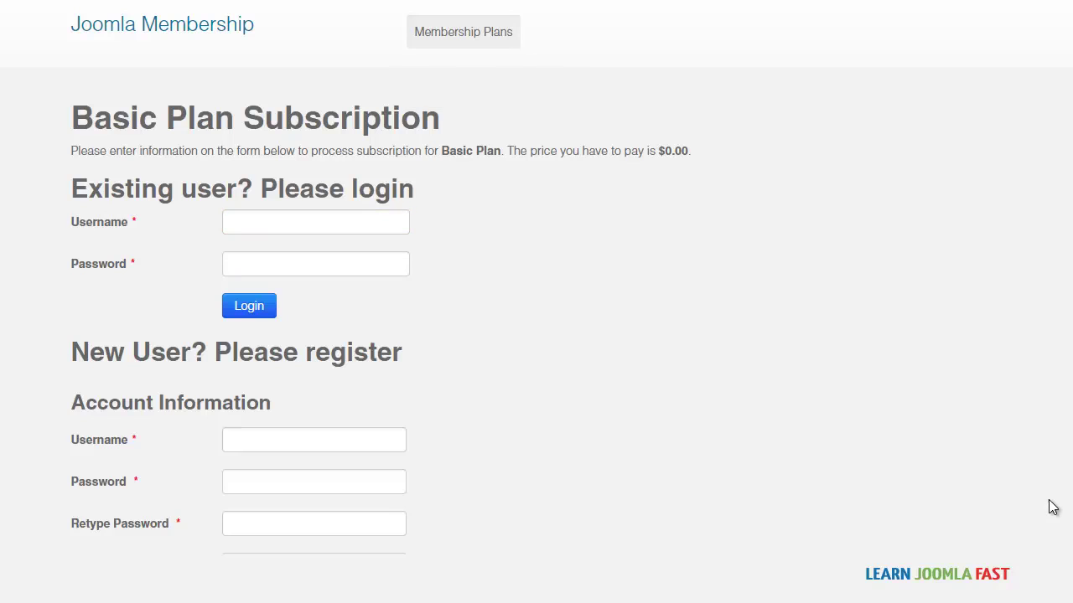
scroll(1052, 507, down, 3)
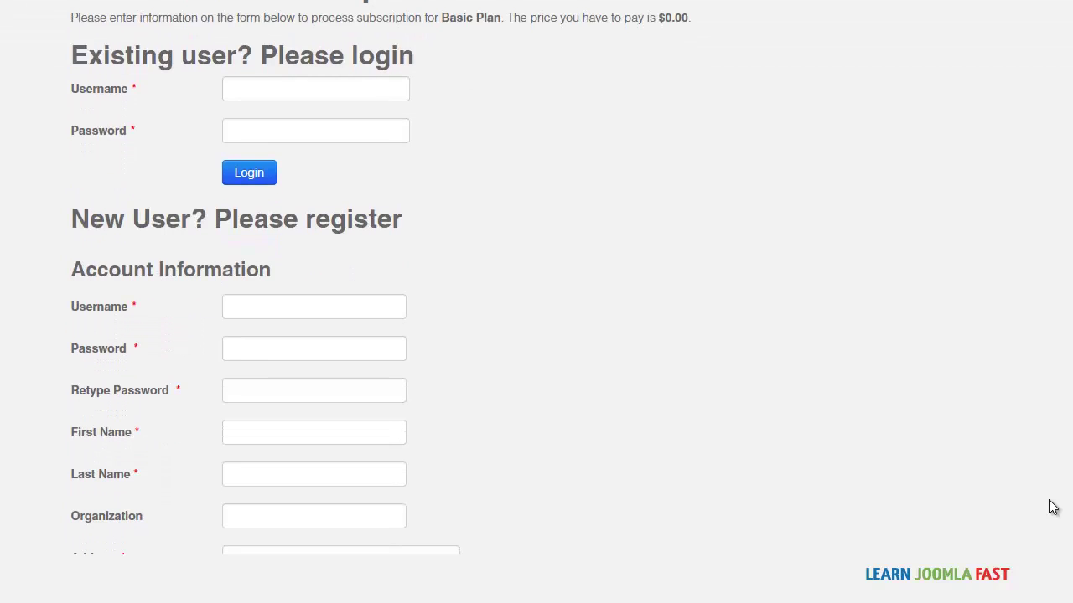
scroll(1052, 507, down, 10)
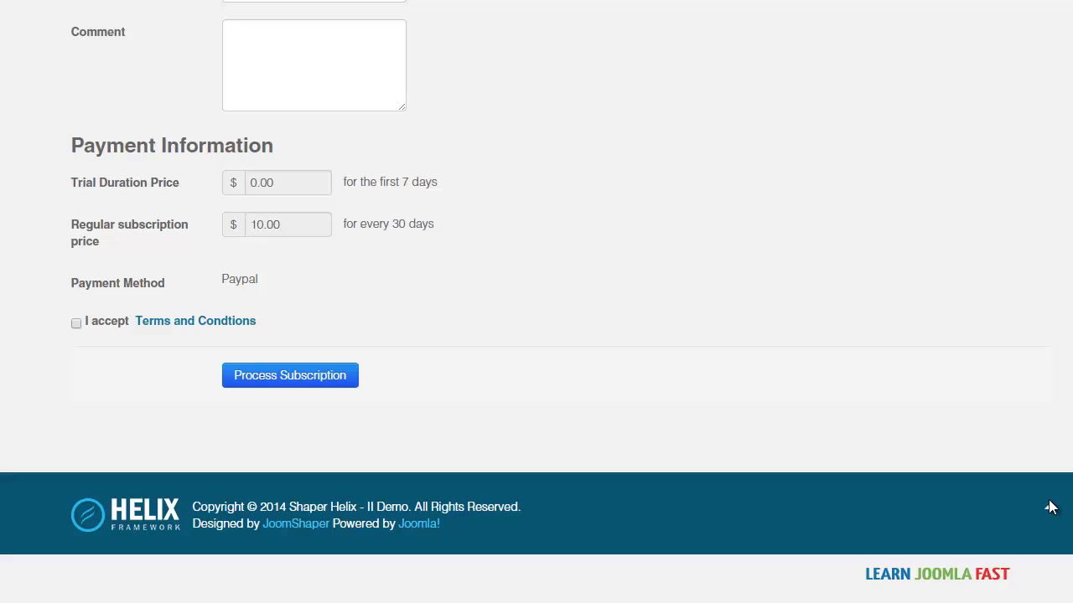
- Read the Getting Started terms article, close it, and tick the I accept checkbox
key(Tab)
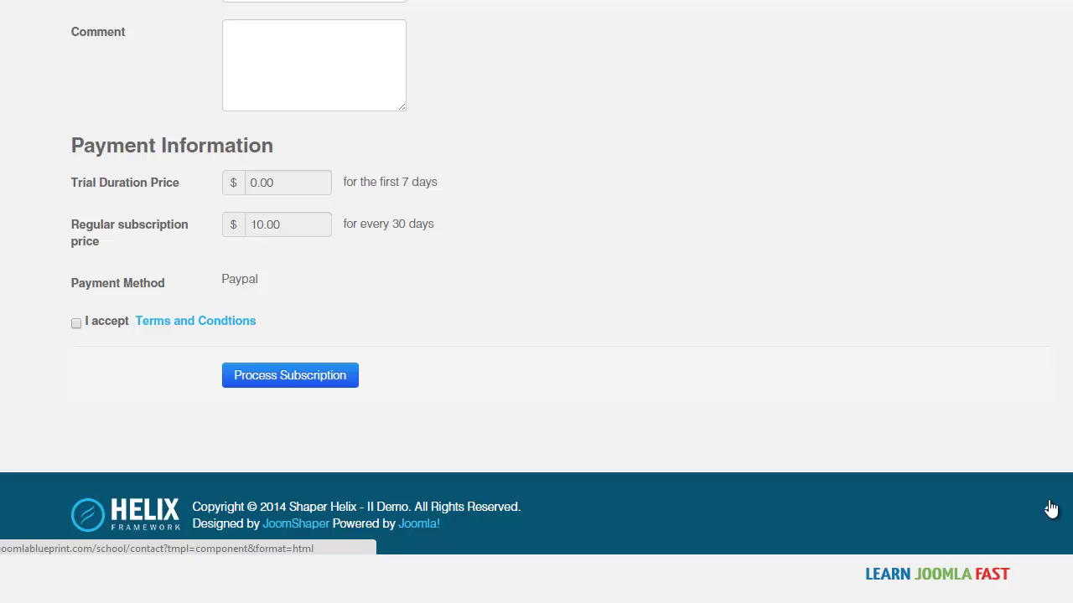
key(Return)
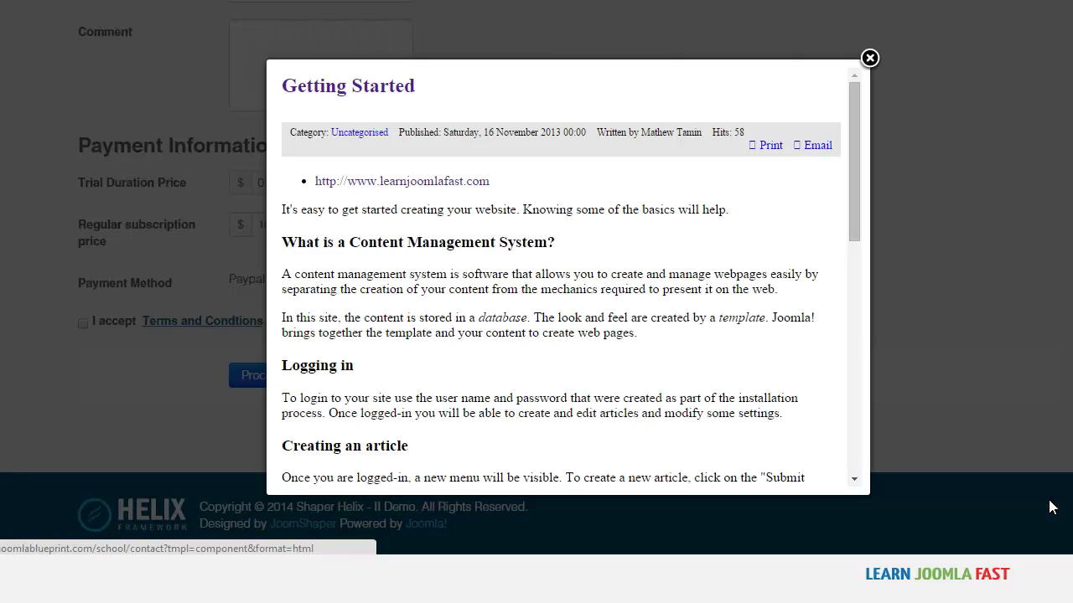
key(Down)
key(Down)
key(Down)
key(Down)
key(Down)
key(Down)
key(Down)
key(Down)
key(Down)
key(Down)
key(Down)
key(Down)
key(Down)
key(Down)
key(Down)
key(Down)
key(Down)
key(Down)
key(Down)
key(Down)
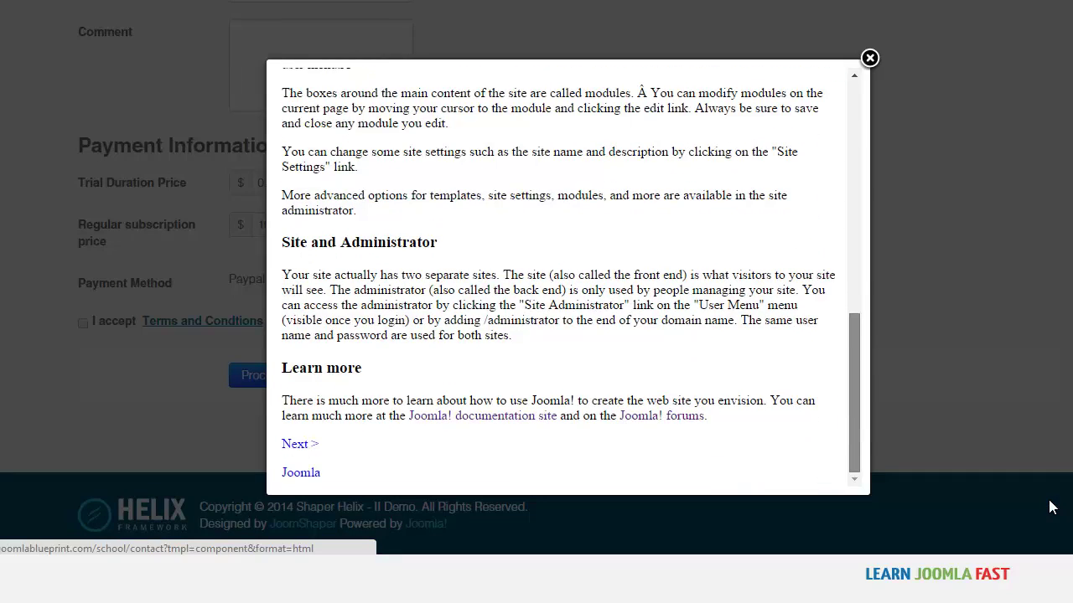
key(Up)
key(Up)
key(Up)
key(Up)
key(Up)
key(Up)
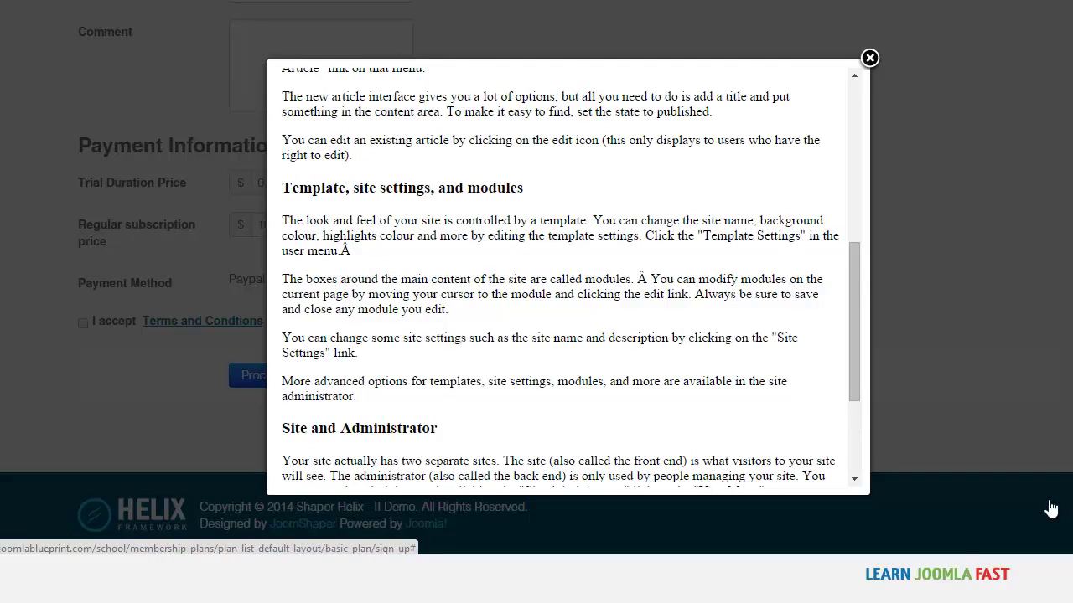
click(1051, 509)
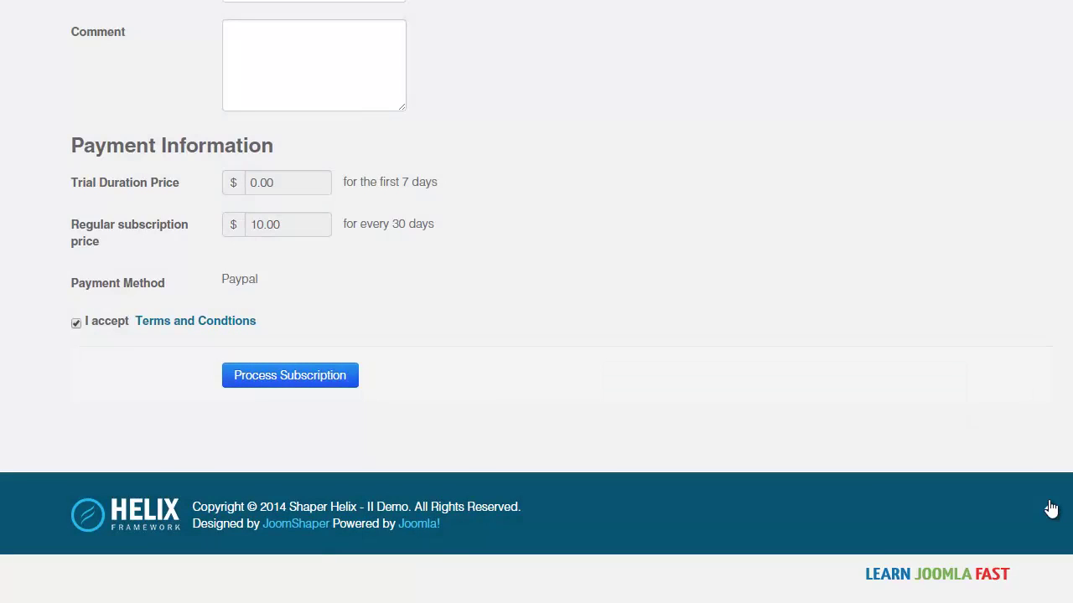
- Scroll through the subscription form to review it and return to the top
scroll(1051, 507, up, 15)
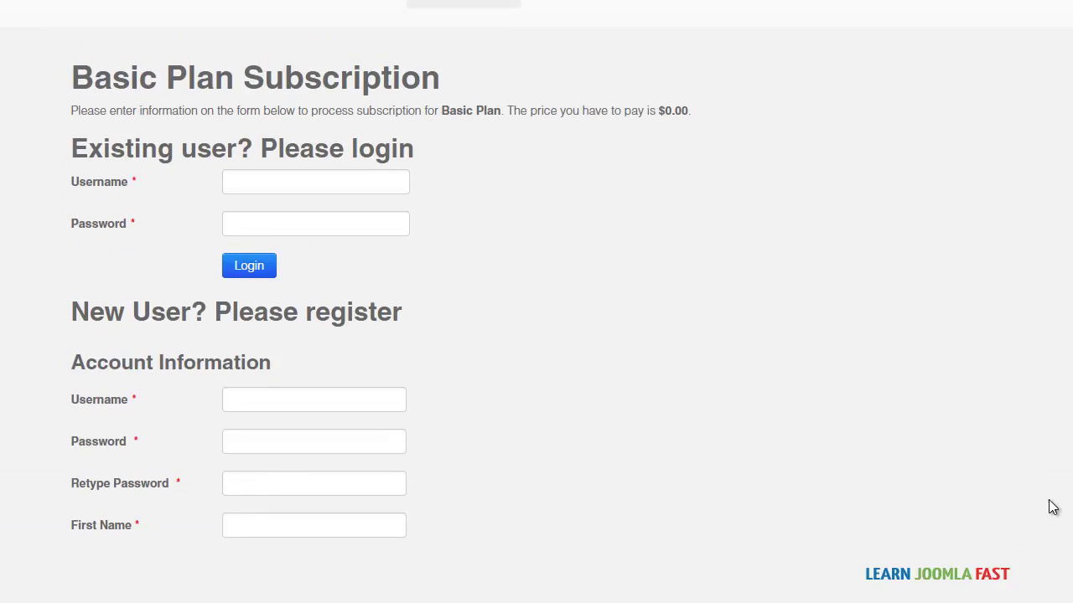
scroll(1052, 507, down, 2)
scroll(1053, 507, down, 1)
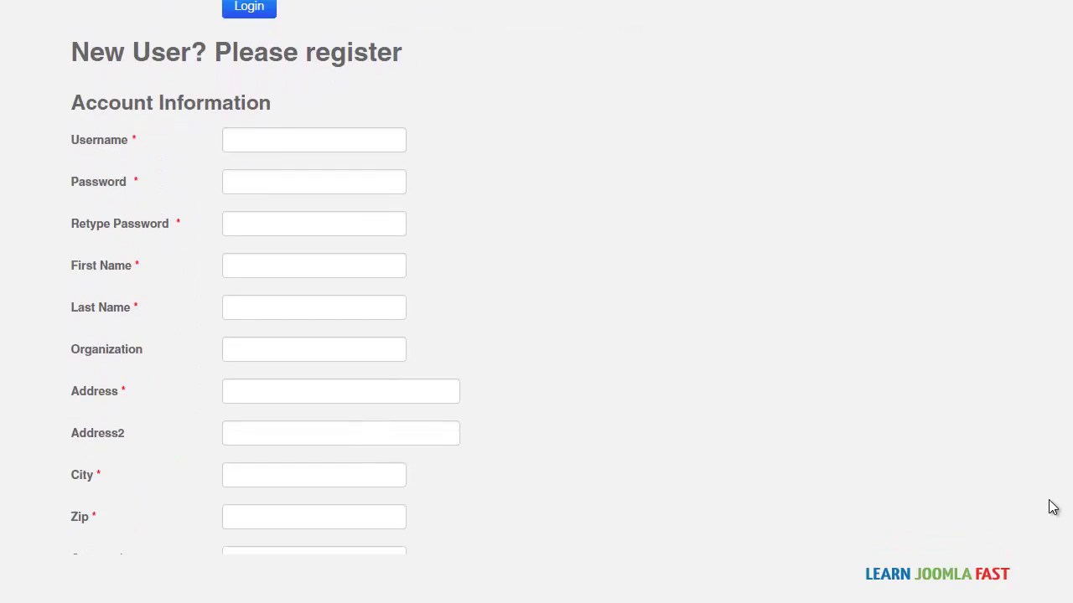
scroll(1052, 507, up, 3)
scroll(1053, 507, down, 11)
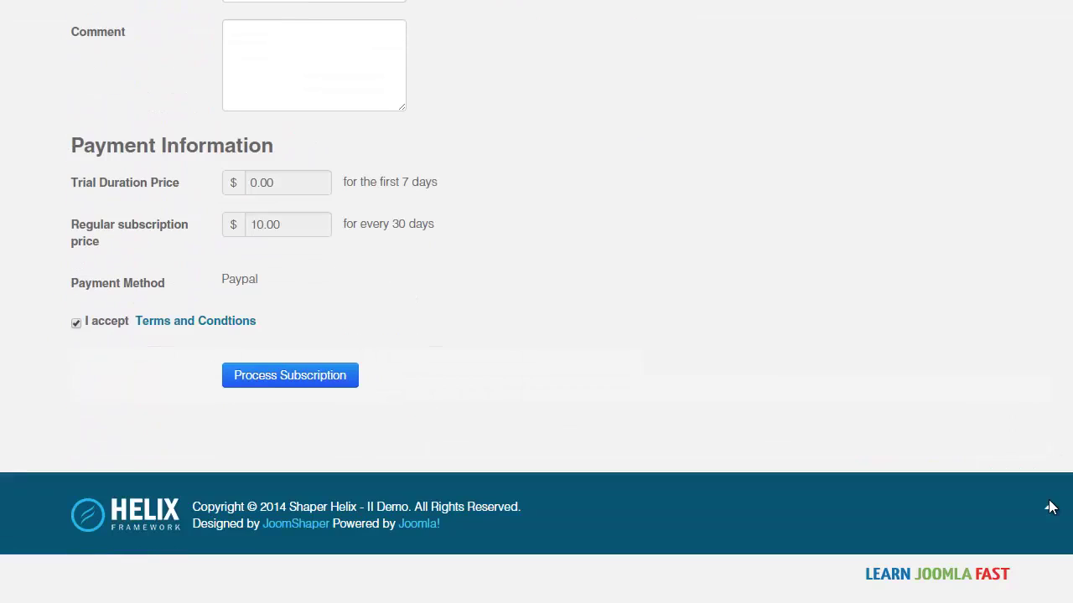
scroll(1053, 507, up, 9)
scroll(1053, 507, up, 1)
scroll(1053, 507, down, 10)
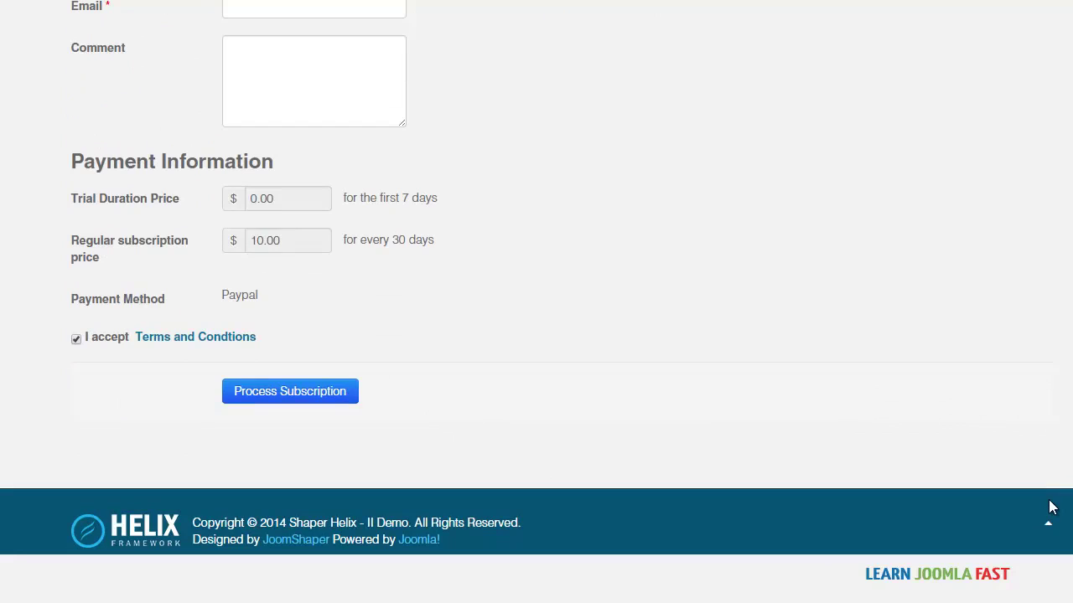
scroll(1052, 507, up, 12)
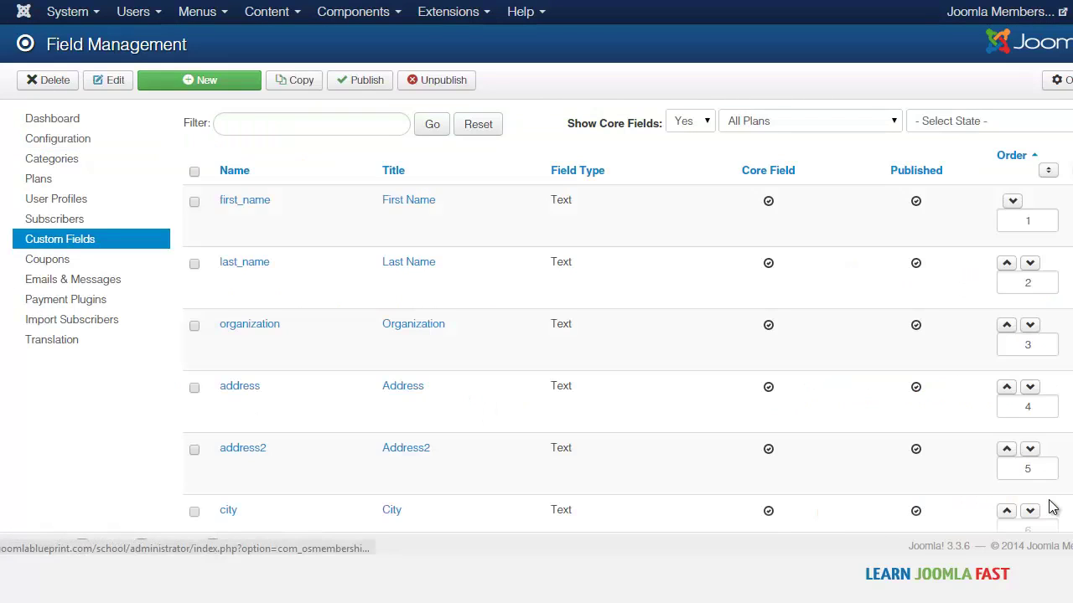
- Browse the Field Management list and open the first_name field's edit page
scroll(1052, 507, down, 6)
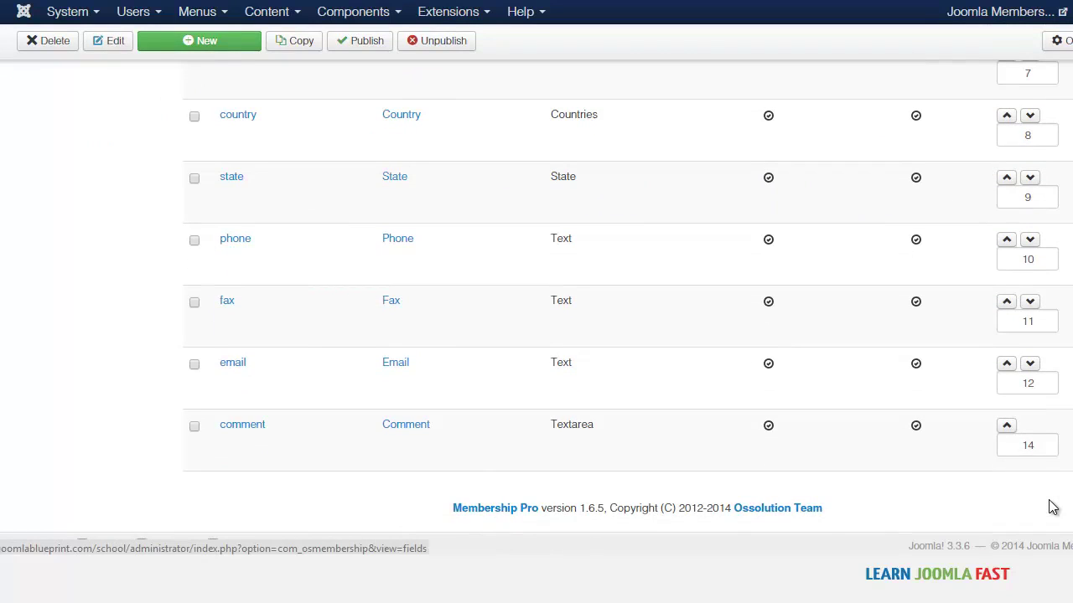
scroll(1053, 507, up, 6)
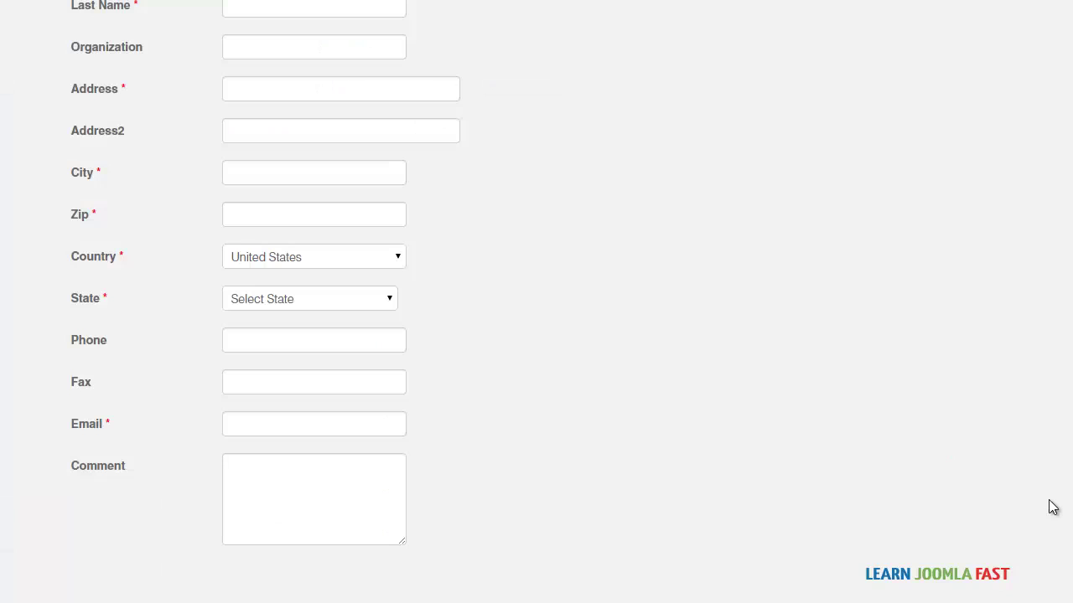
scroll(1052, 507, up, 10)
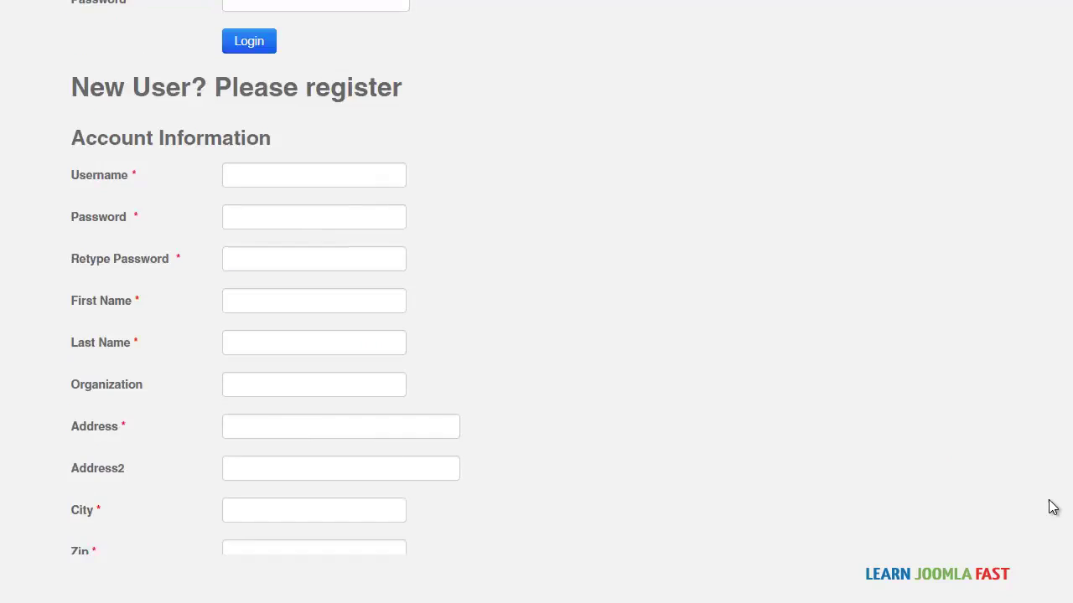
scroll(1053, 507, down, 3)
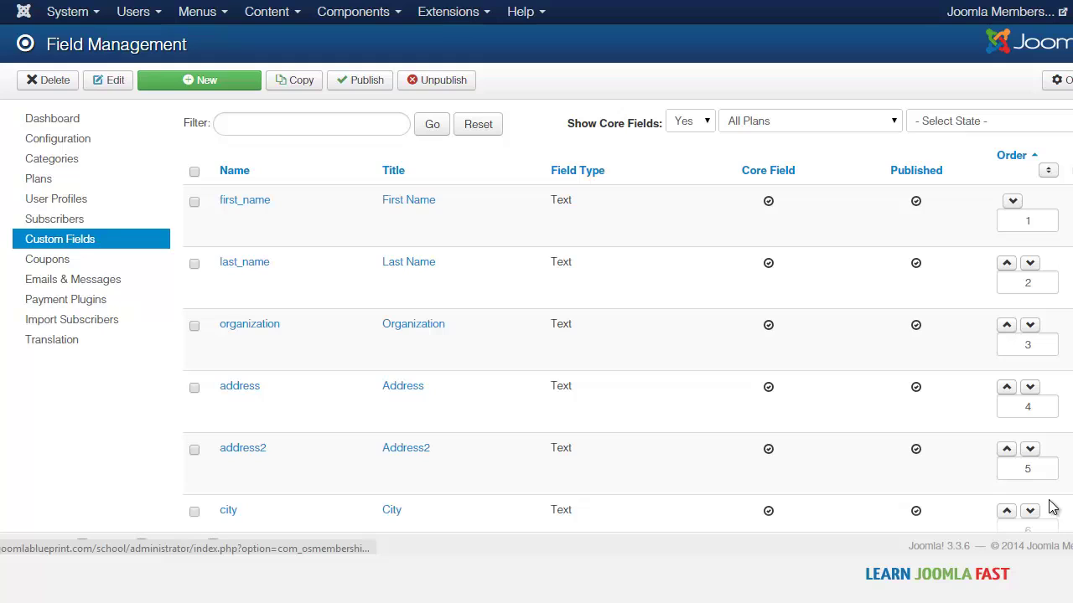
scroll(1053, 507, down, 3)
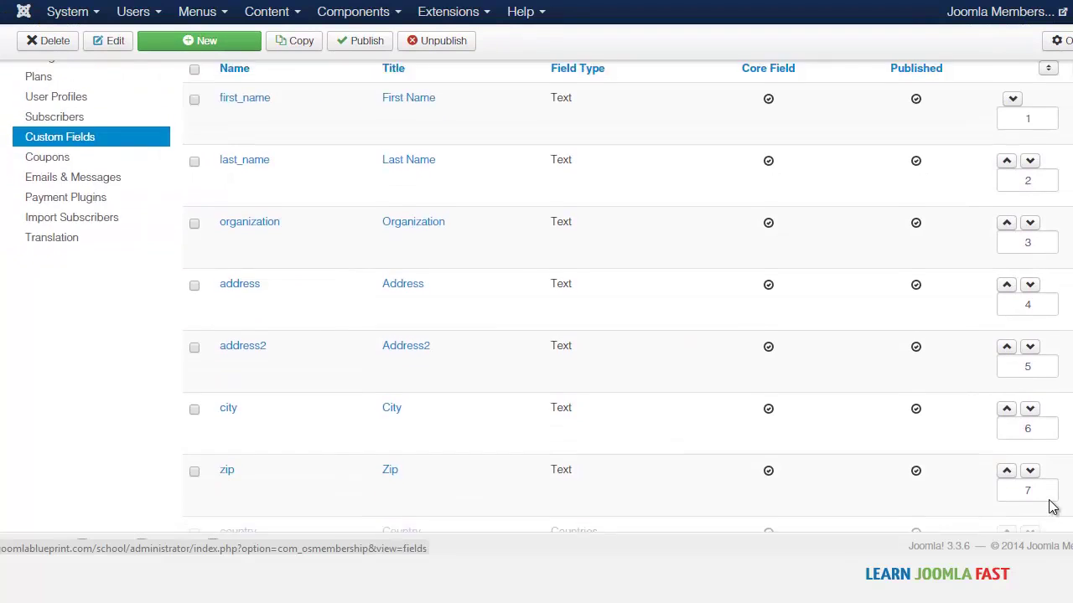
scroll(1053, 507, up, 3)
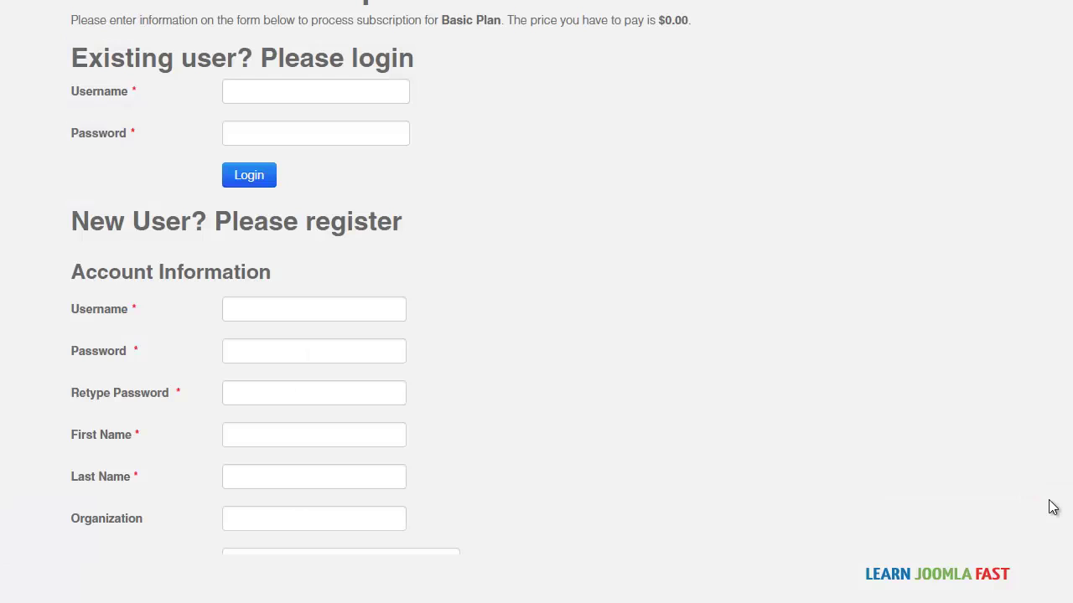
- Review the first_name settings: Title First Name, Text type, Required Yes
scroll(1053, 507, down, 6)
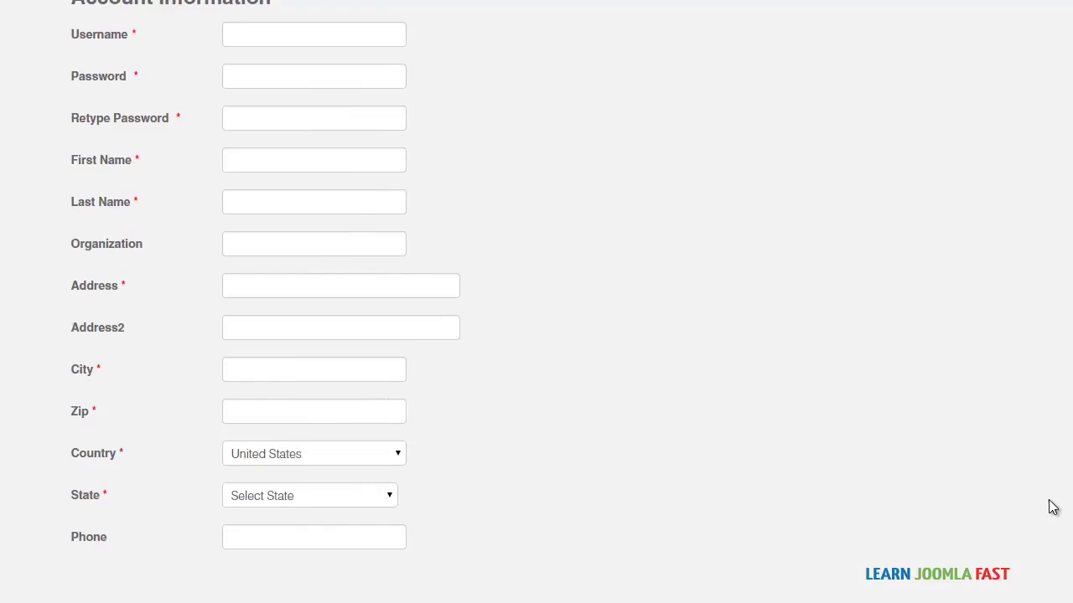
scroll(1053, 507, up, 5)
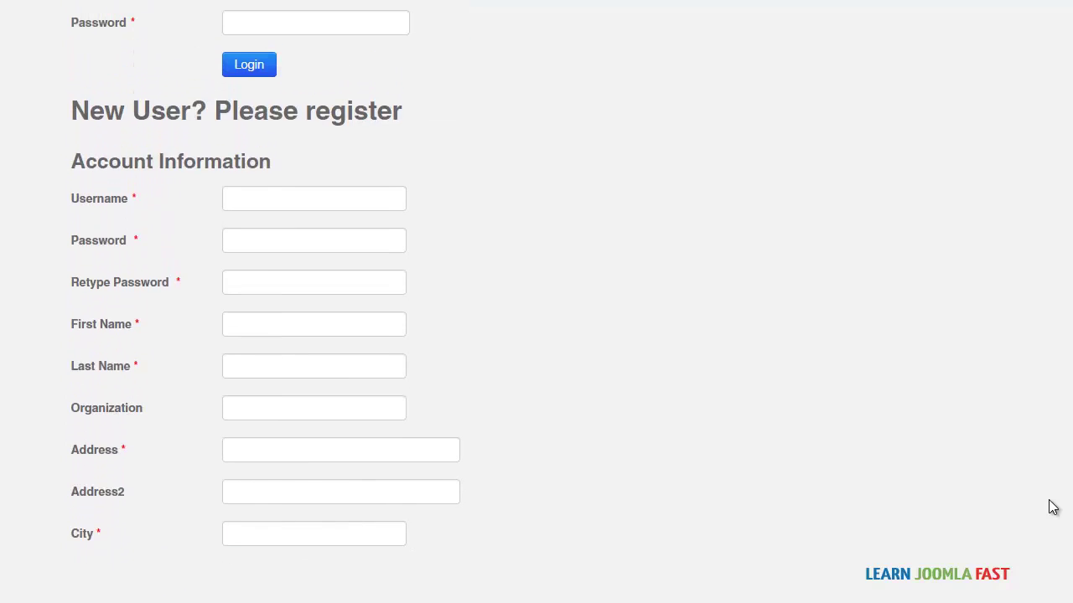
scroll(1052, 507, down, 1)
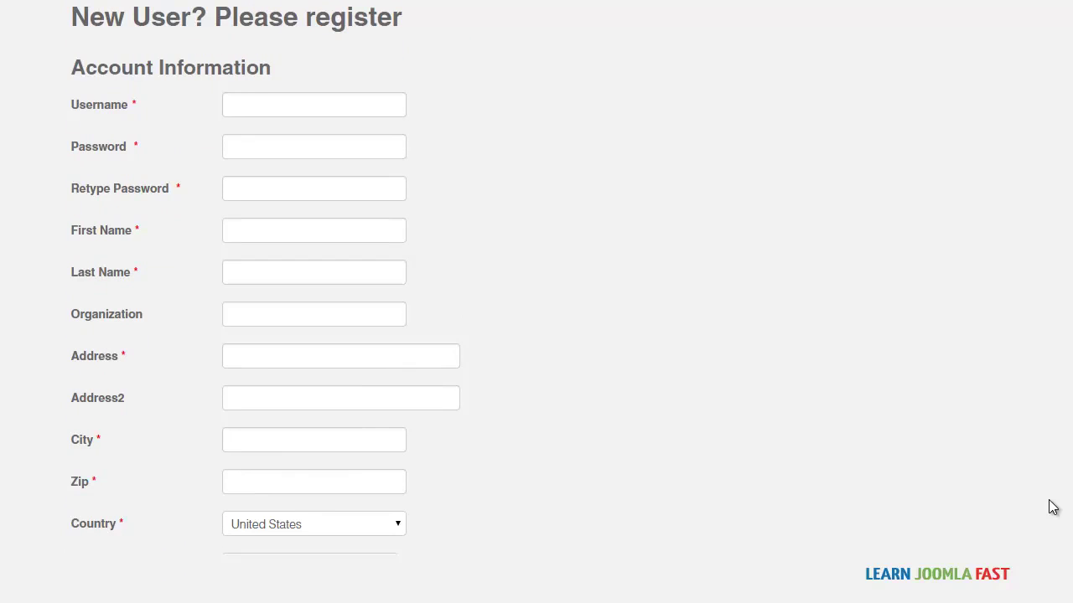
key(ctrl+Tab)
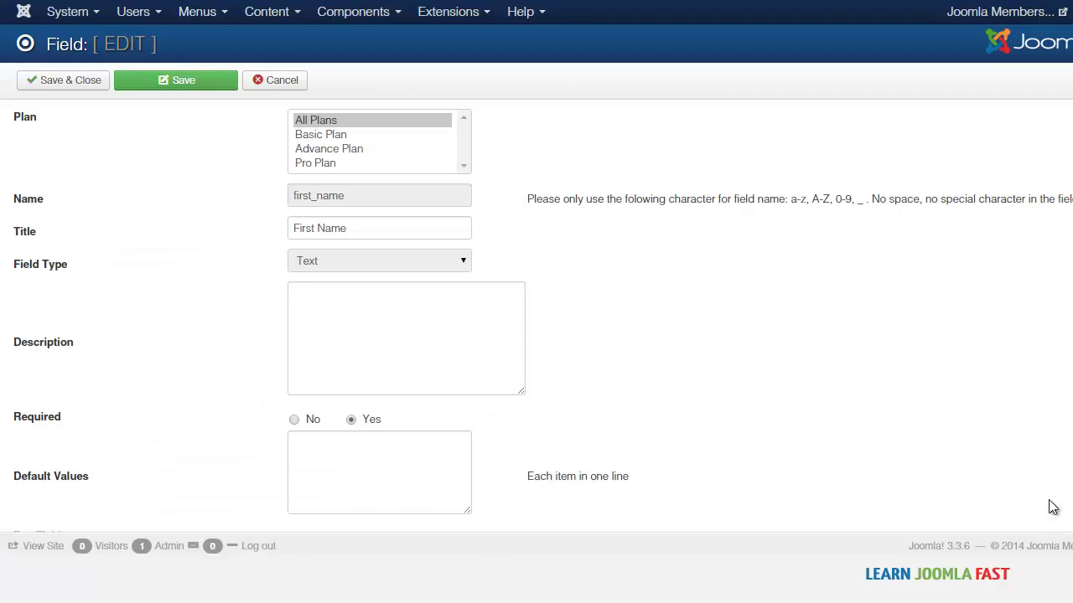
scroll(1053, 509, down, 4)
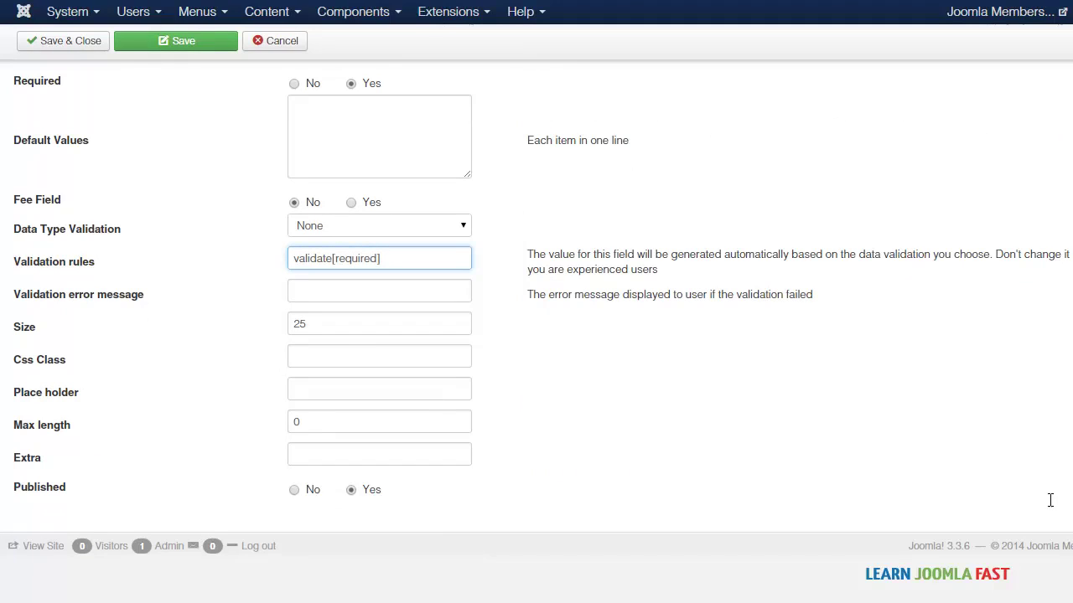
scroll(1052, 508, up, 4)
- Put the cursor in Description, then open the front-end subscription form to compare its fields
key(Tab)
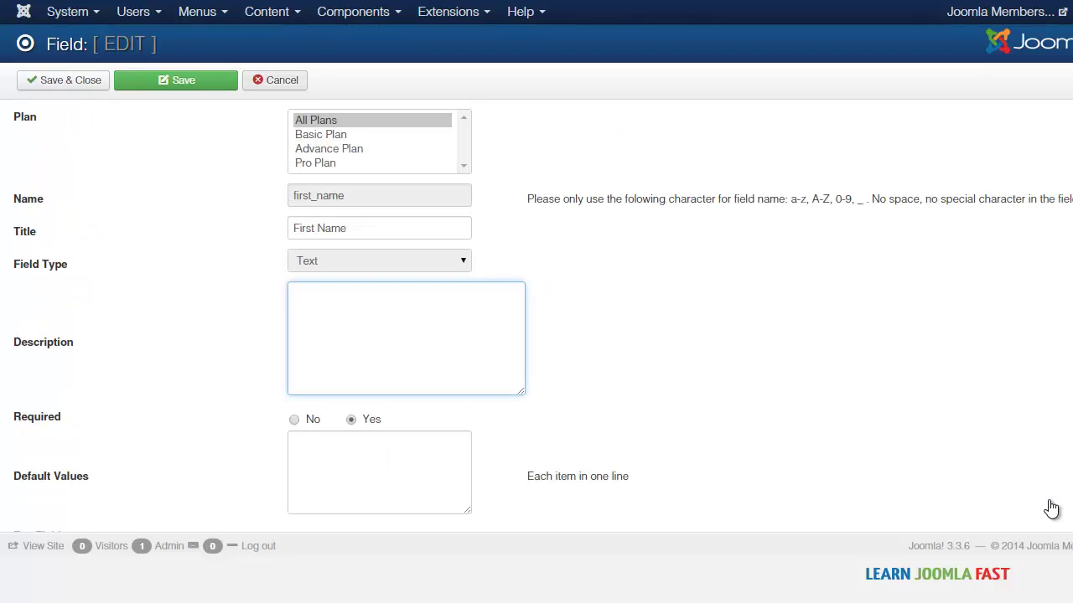
click(1052, 508)
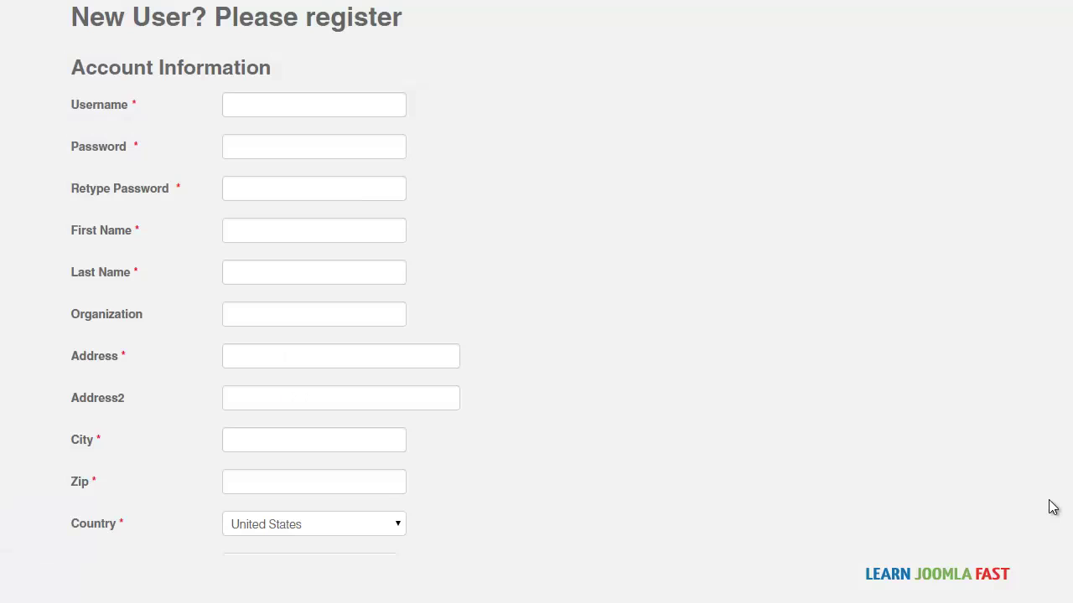
scroll(1052, 509, down, 3)
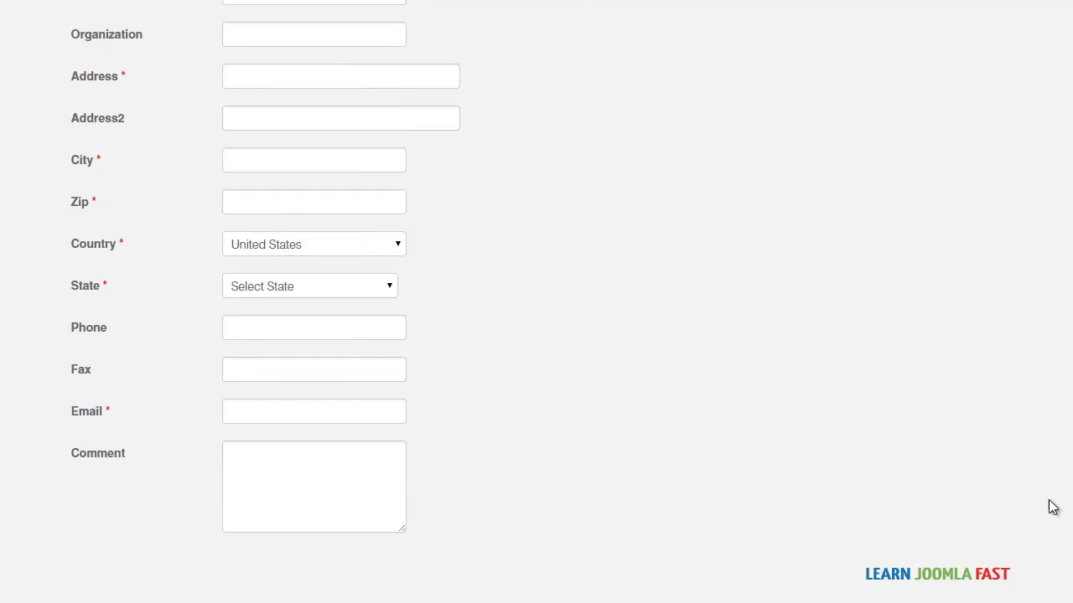
scroll(1053, 507, up, 2)
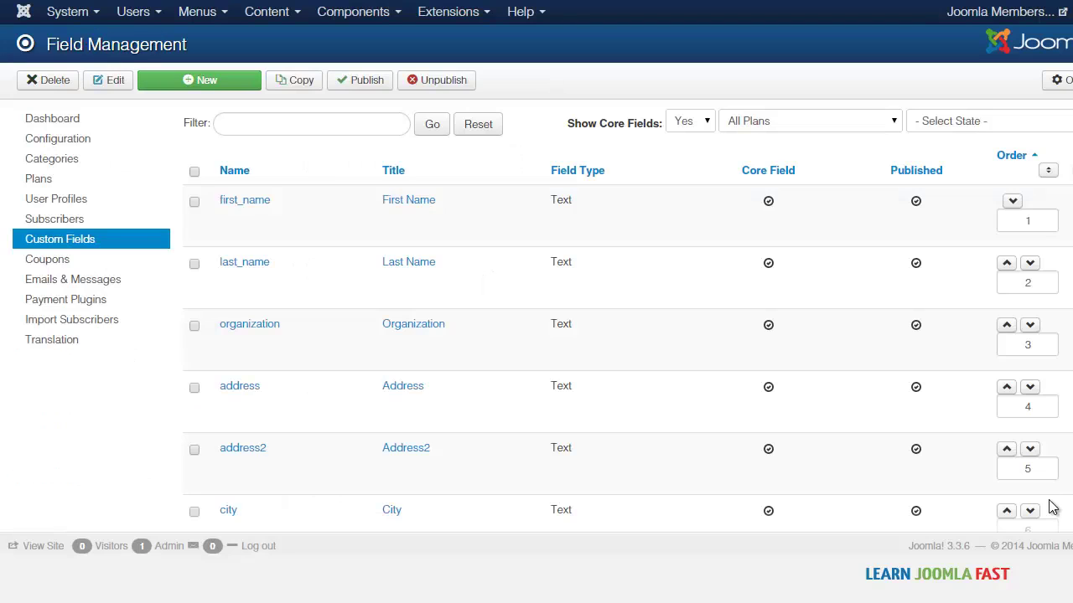
- Scroll the Field Management list from first_name down to the Textarea comment field and back
scroll(1053, 508, down, 1)
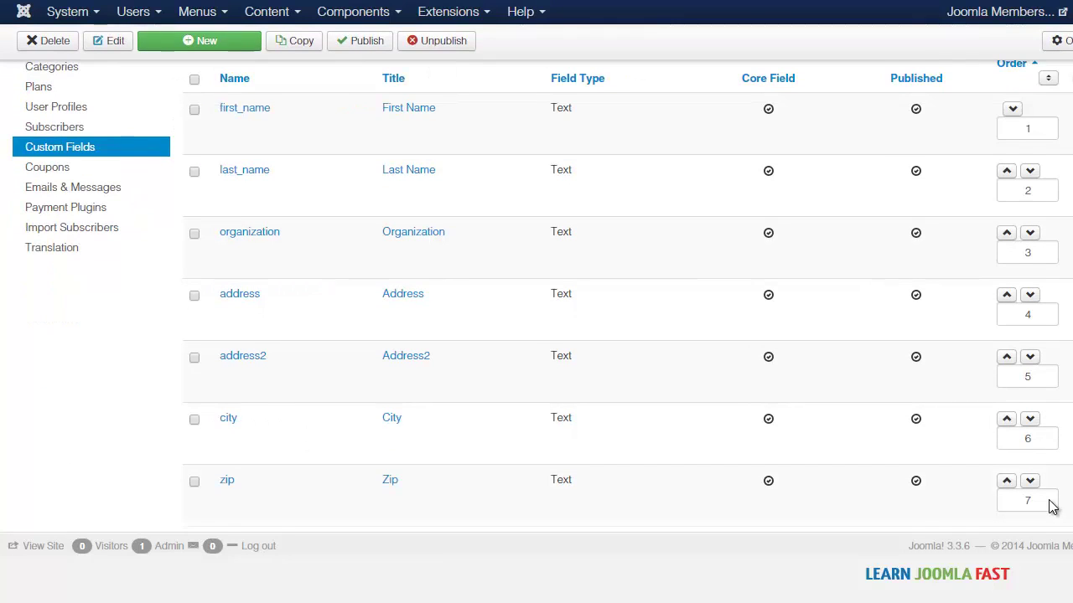
scroll(1054, 508, down, 1)
scroll(1053, 507, down, 2)
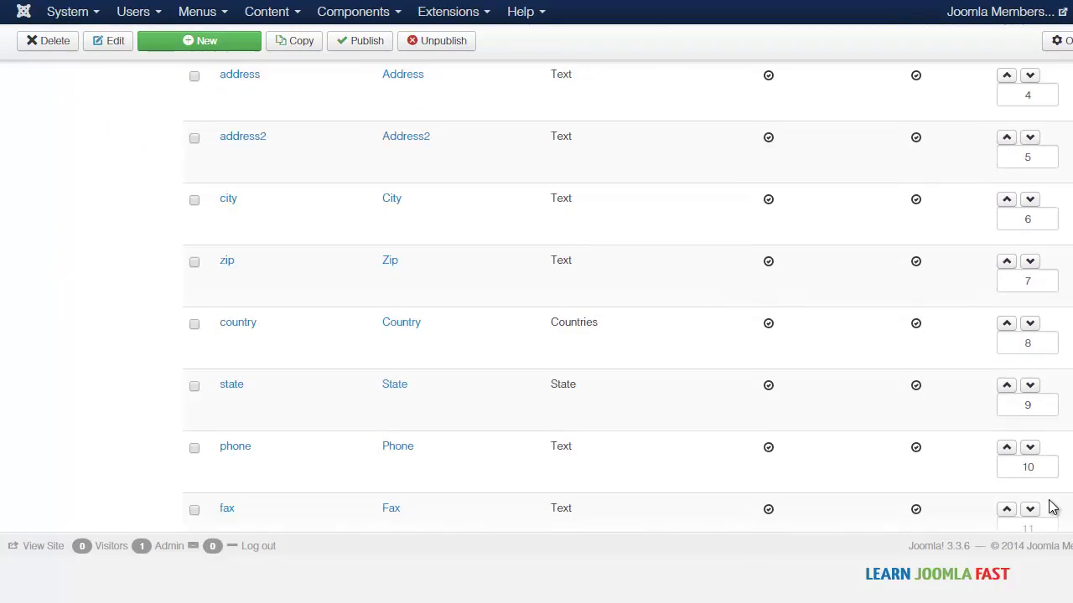
scroll(1053, 508, down, 2)
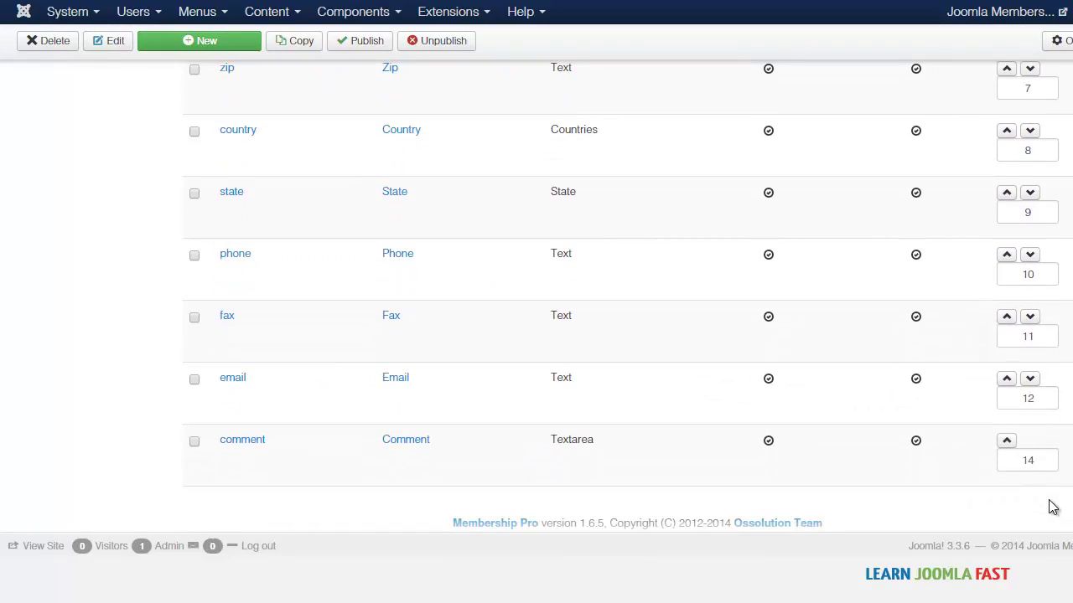
scroll(1053, 508, up, 5)
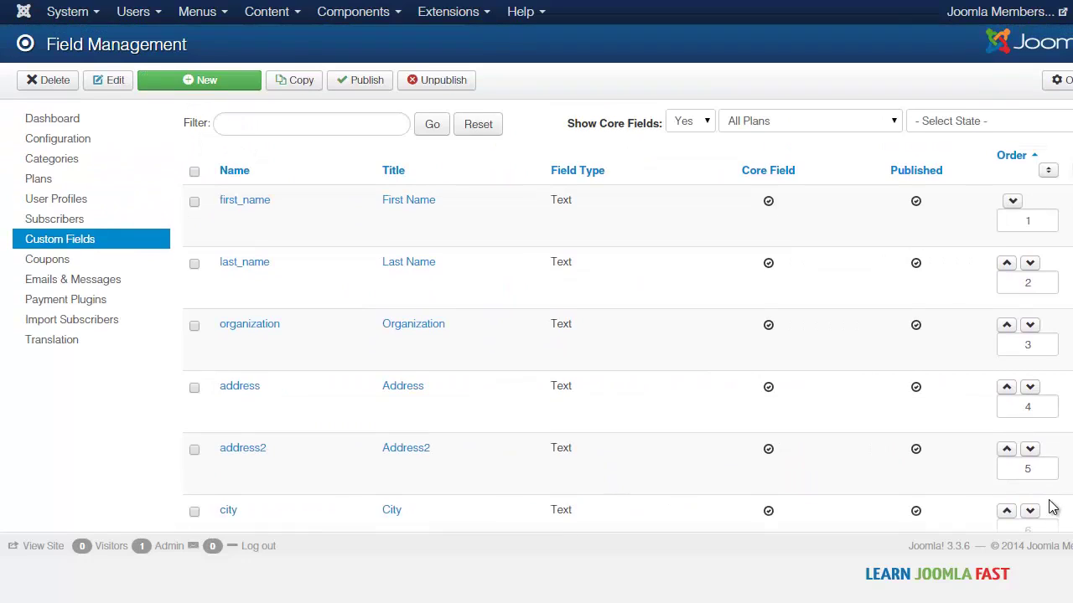